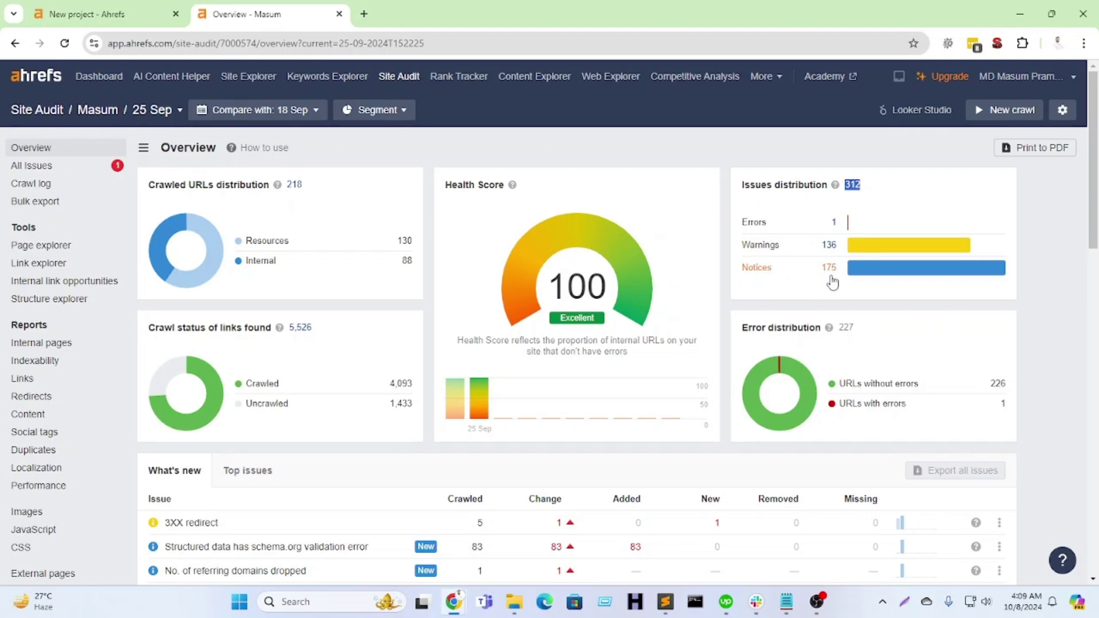
# Open the full list of issues for the 25 Sep crawl and look through its categories.
pyautogui.scroll(-3, 832, 281)
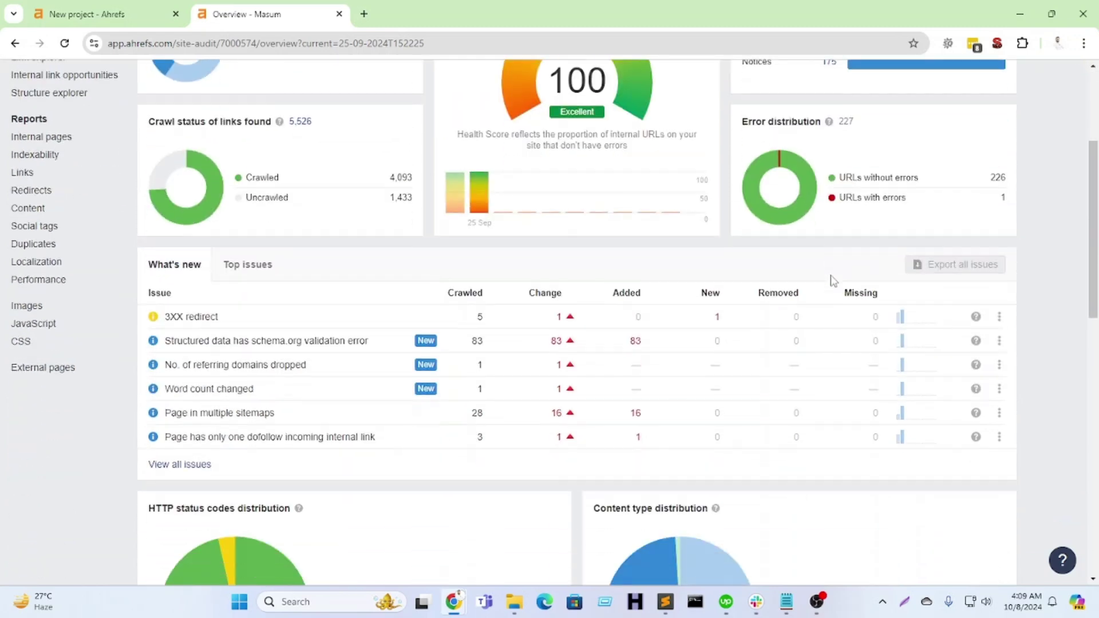
pyautogui.click(180, 464)
pyautogui.scroll(3, 366, 384)
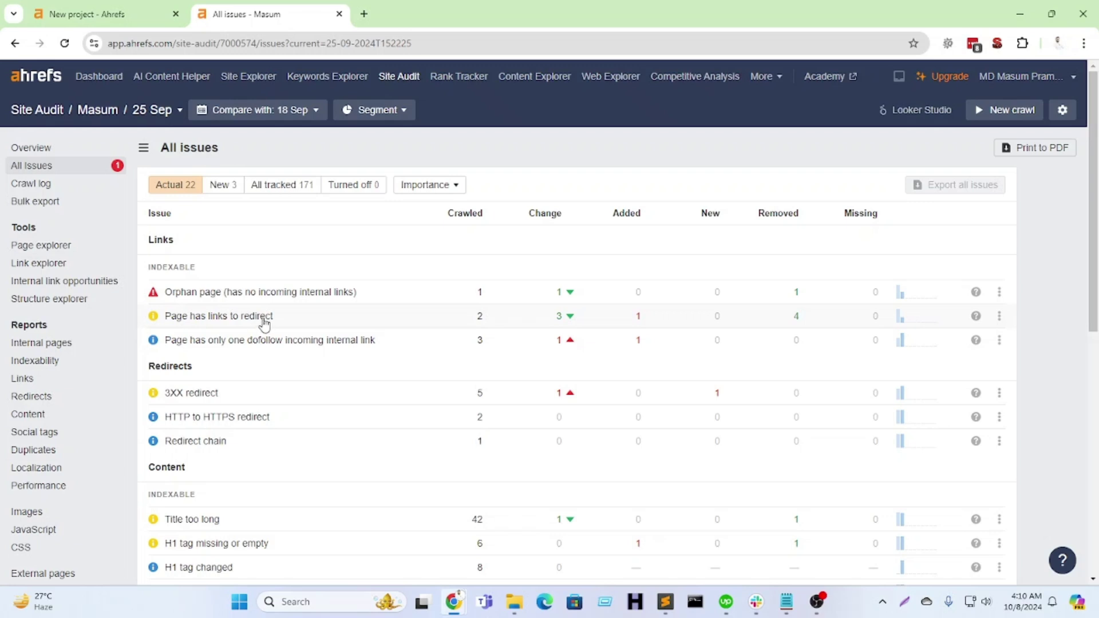
pyautogui.scroll(-2, 243, 456)
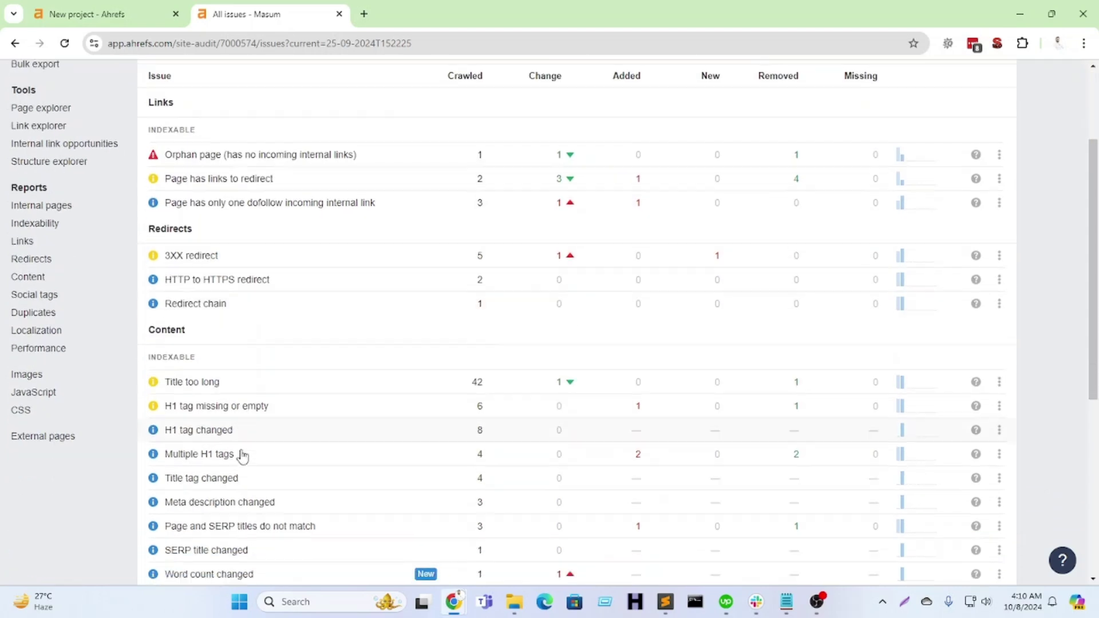
pyautogui.scroll(-5, 243, 456)
pyautogui.scroll(8, 236, 456)
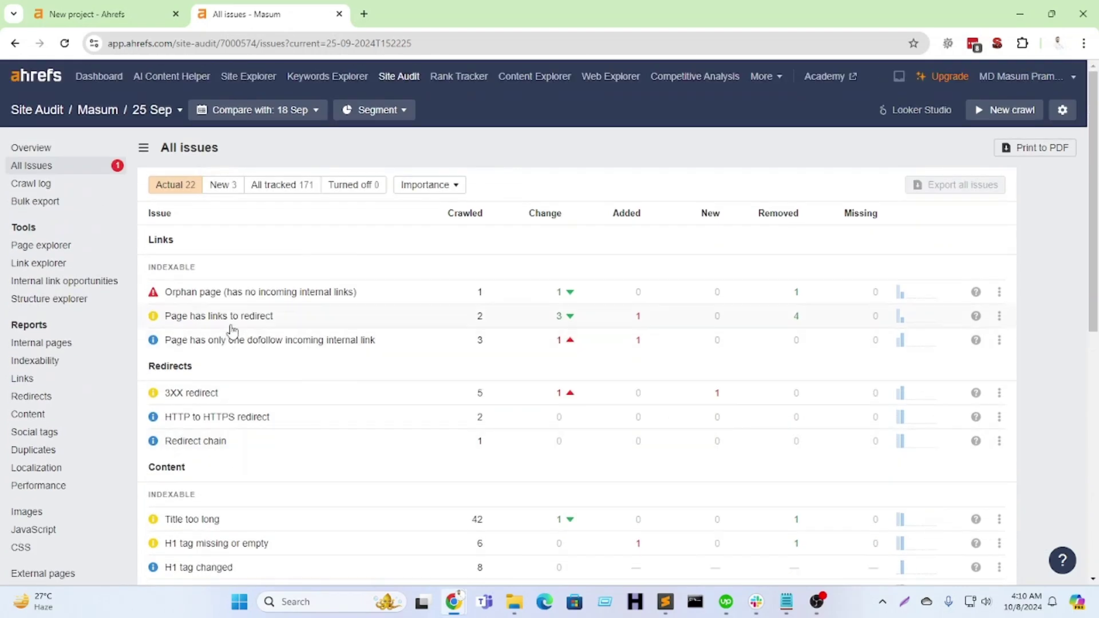
# Switch to the Sublime Text notes and write "201,. 202 , 2xx , 200 ok" on line 279, below the priority issues list.
pyautogui.hotkey('alt', 'Tab')
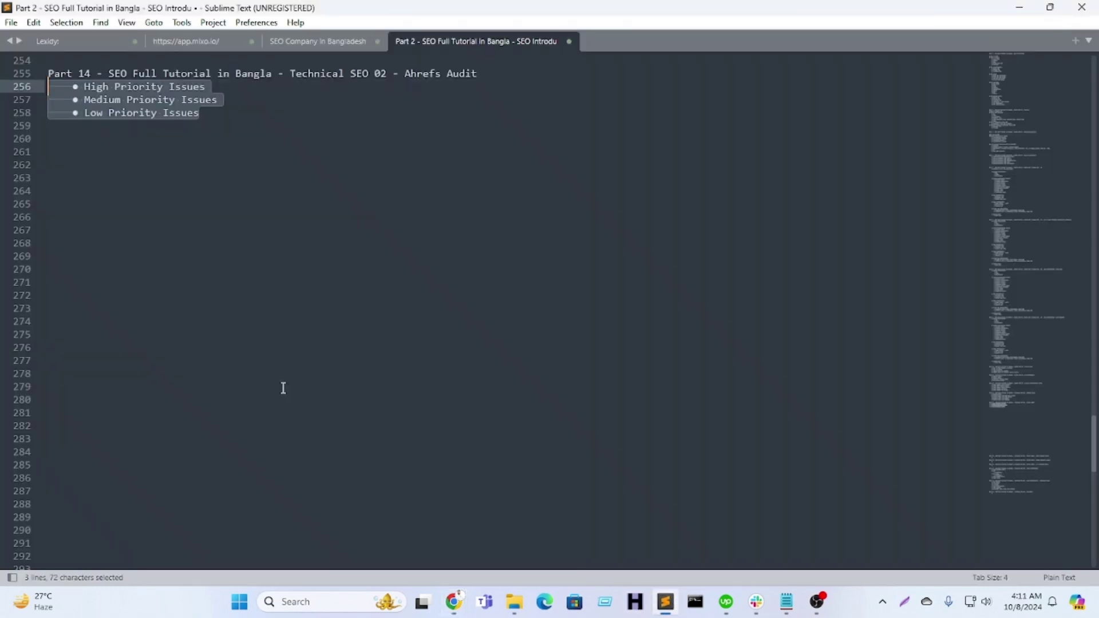
pyautogui.click(282, 388)
pyautogui.write('4')
pyautogui.press('BackSpace')
pyautogui.write('2')
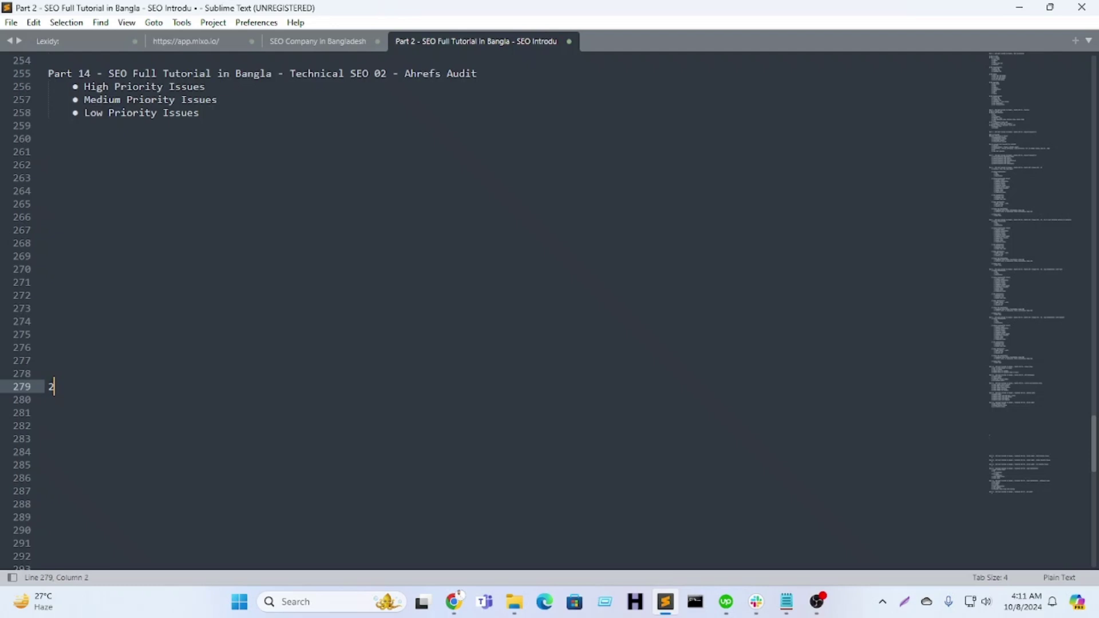
pyautogui.write('01,. 202 , 2xx , 200 ok')
pyautogui.press('Return')
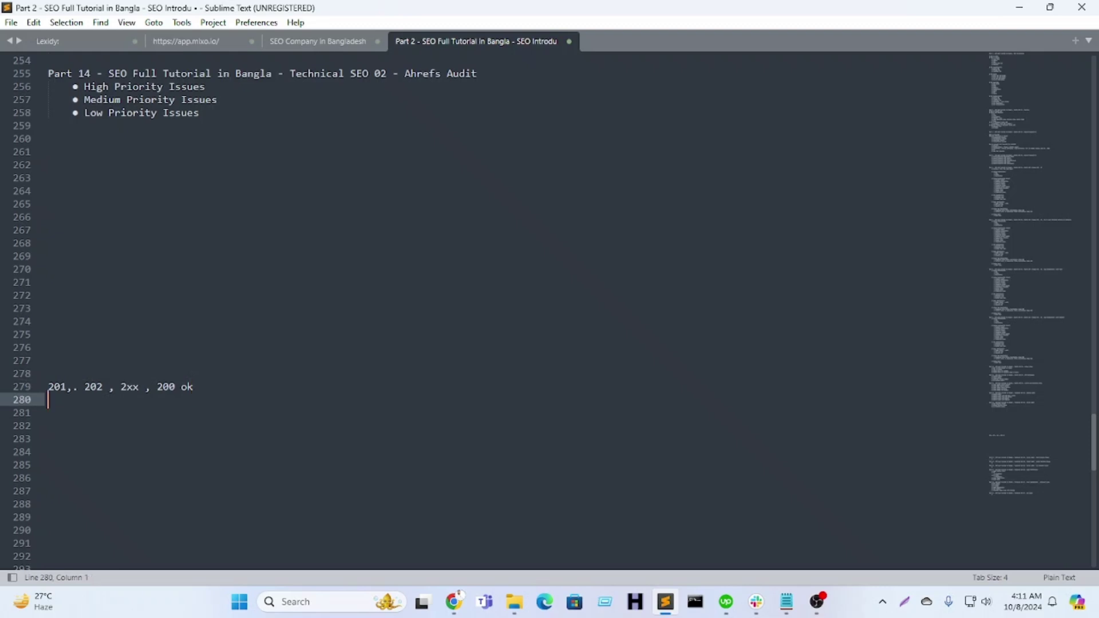
# Write the client error codes "400 - 404, 403, 4xx" on the line below the 2xx codes.
pyautogui.write('4')
pyautogui.write('00')
pyautogui.write(' -')
pyautogui.write('4104')
pyautogui.press('BackSpace')
pyautogui.press('BackSpace')
pyautogui.press('BackSpace')
pyautogui.write('04, 403, 4xx')
pyautogui.press('Return')
# Write the redirect codes "301 , 302, 3xx" on line 281, highlighting the 400, 200 and 301/302 codes for comparison.
pyautogui.write('301 ')
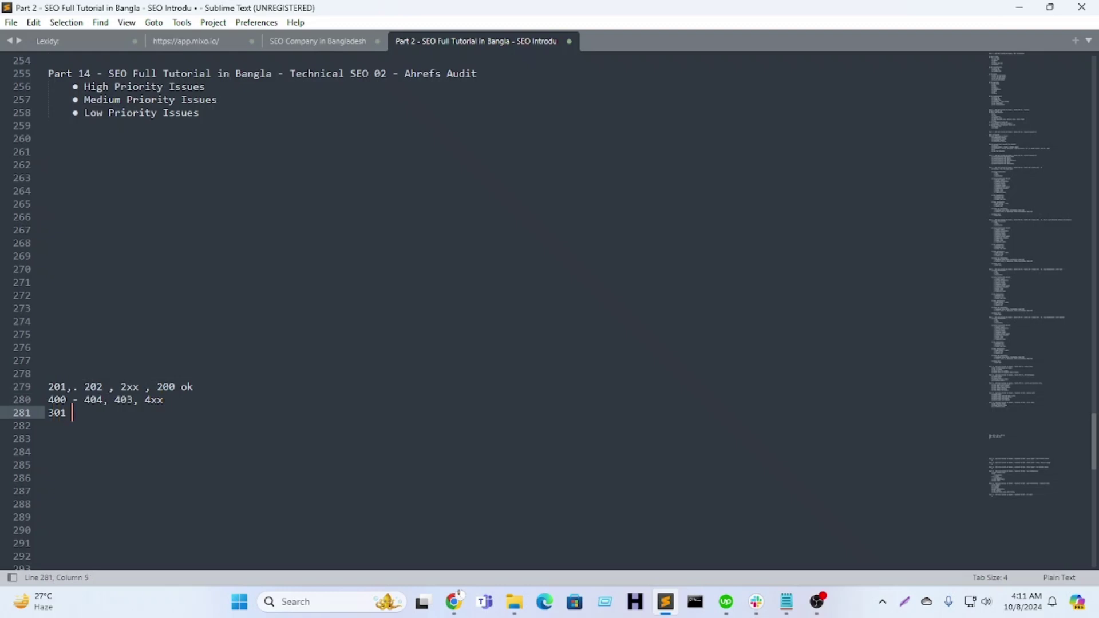
pyautogui.write(', 302')
pyautogui.moveTo(67, 399); pyautogui.dragTo(29, 400)
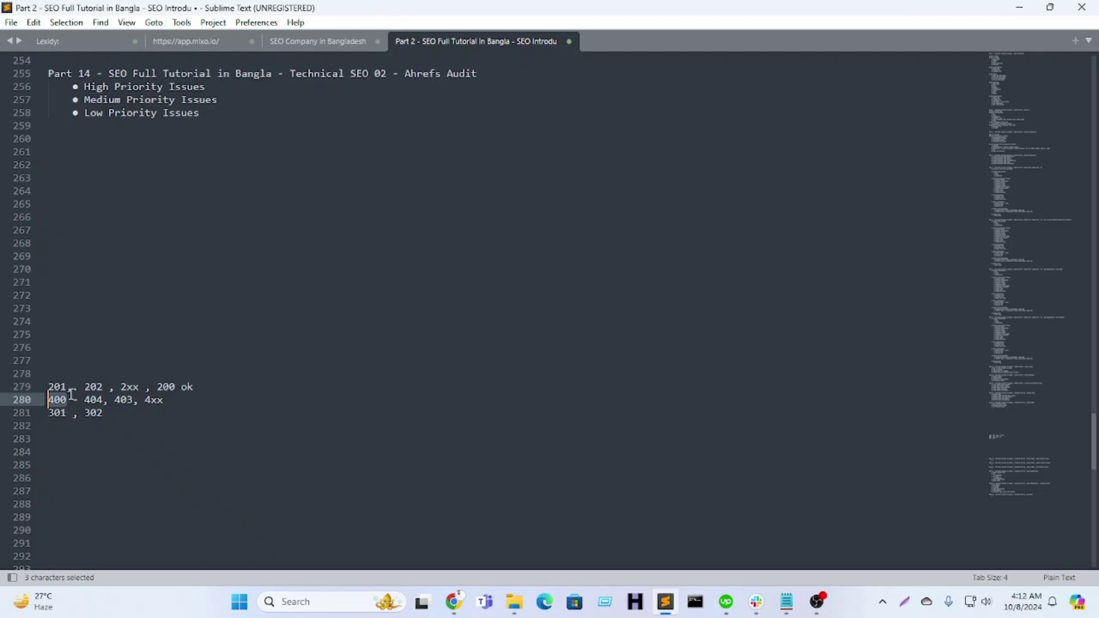
pyautogui.moveTo(175, 387); pyautogui.dragTo(145, 387)
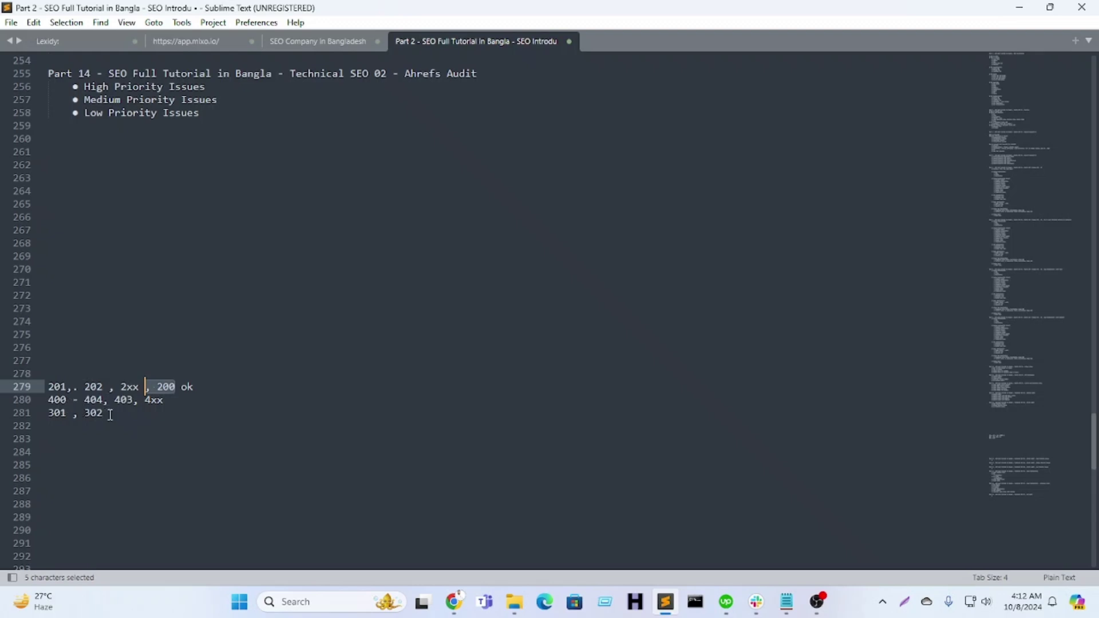
pyautogui.moveTo(107, 412); pyautogui.dragTo(40, 412)
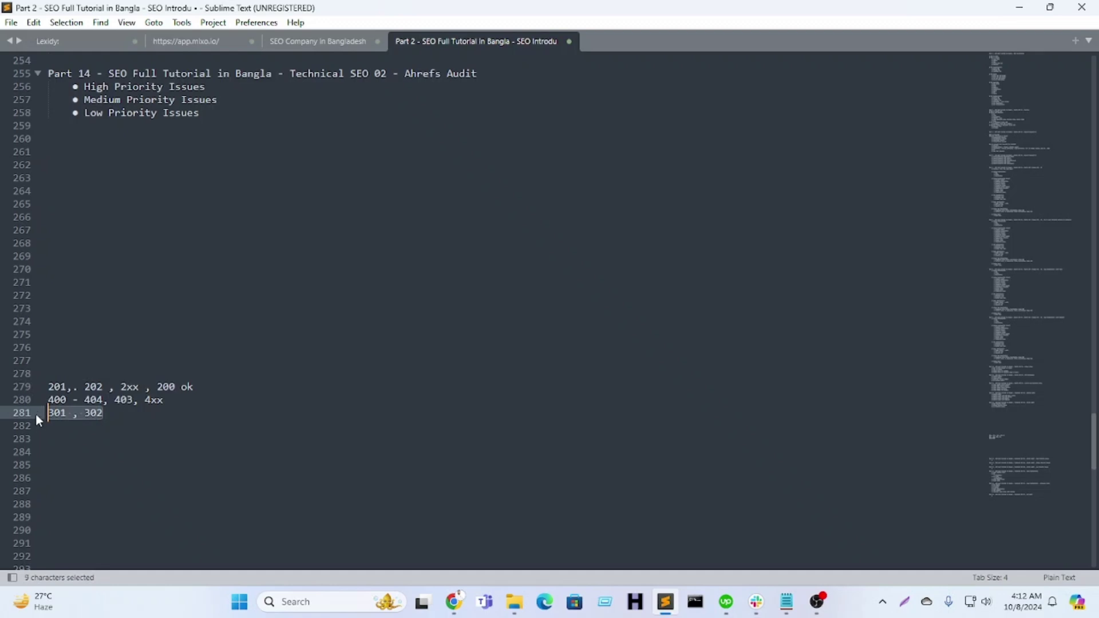
pyautogui.click(126, 411)
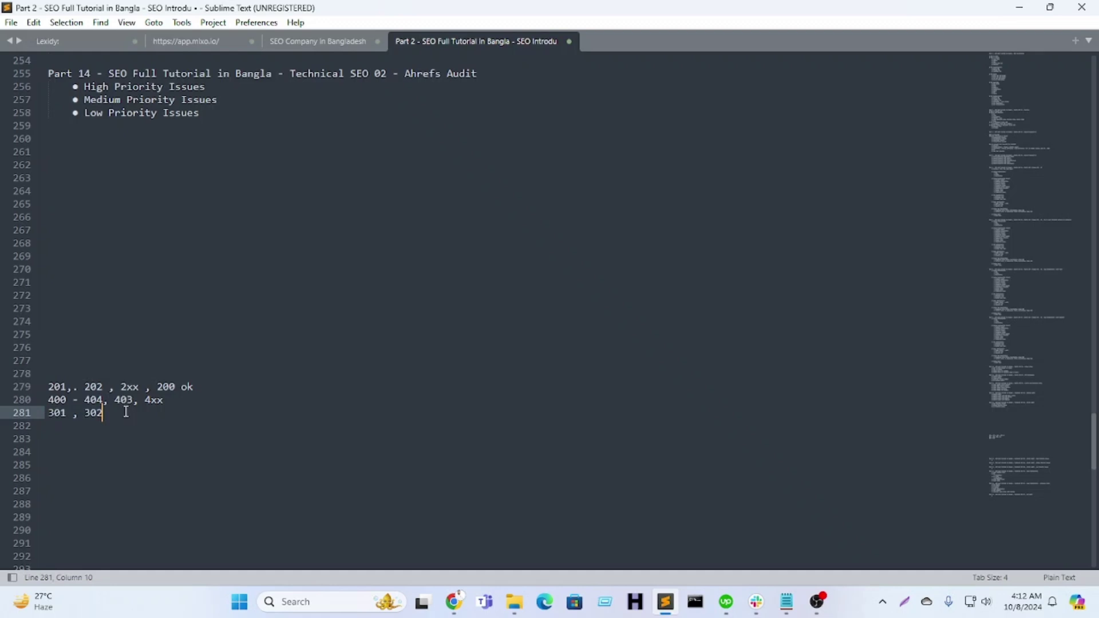
pyautogui.write(', 3xx')
# Return to the Ahrefs issues list and review the entries from Links through Content, Usability and performance, Sitemaps and Other.
pyautogui.click(1019, 7)
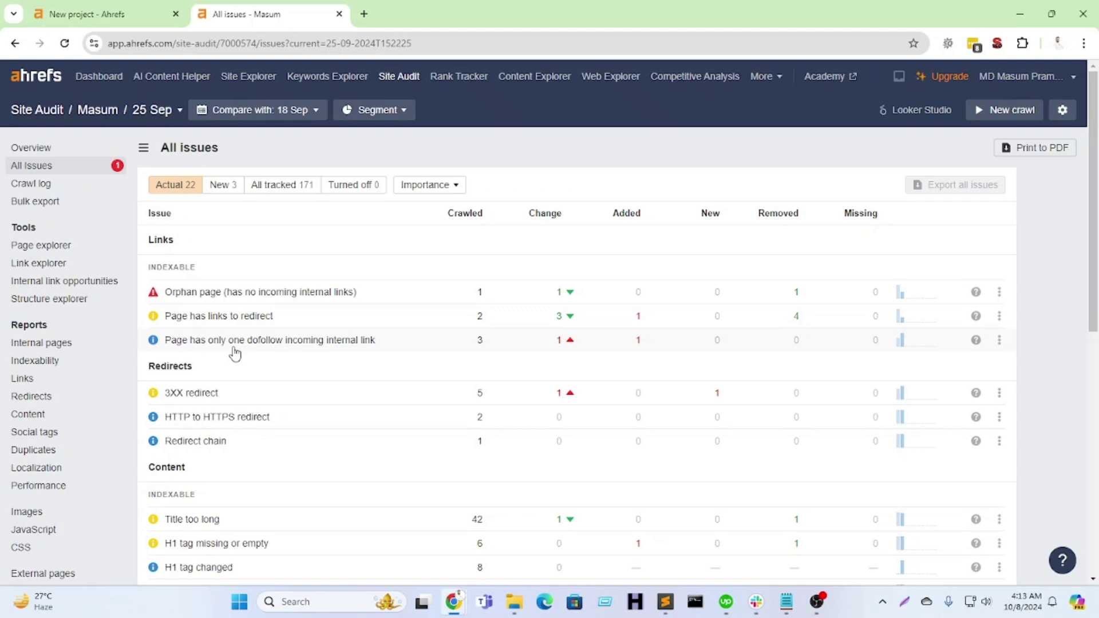
pyautogui.scroll(-3, 177, 444)
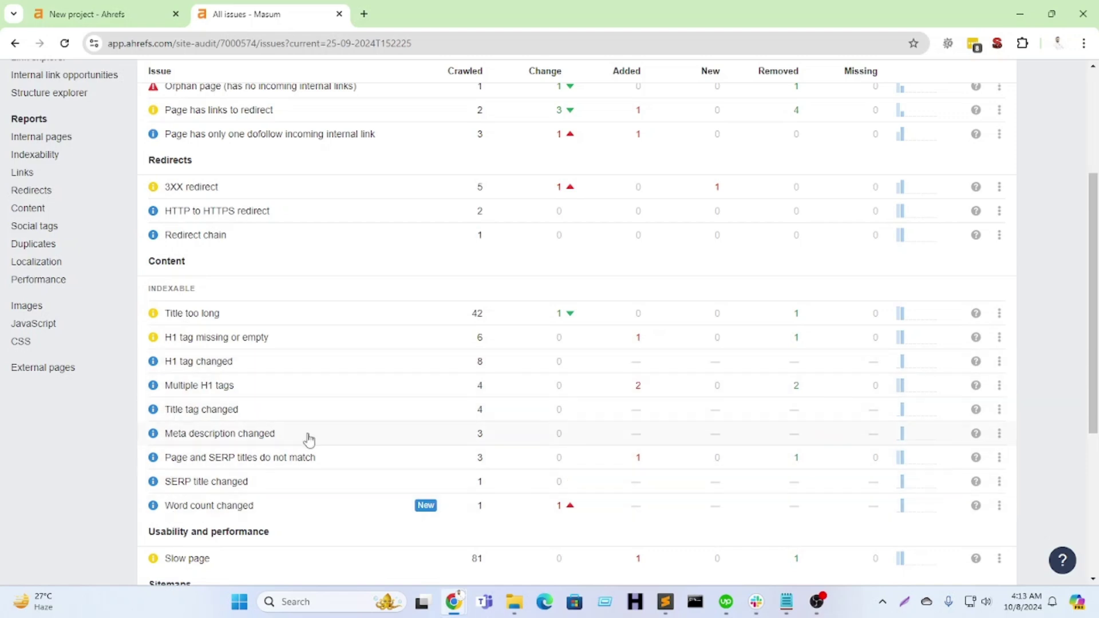
pyautogui.scroll(-1, 317, 440)
pyautogui.scroll(-2, 317, 440)
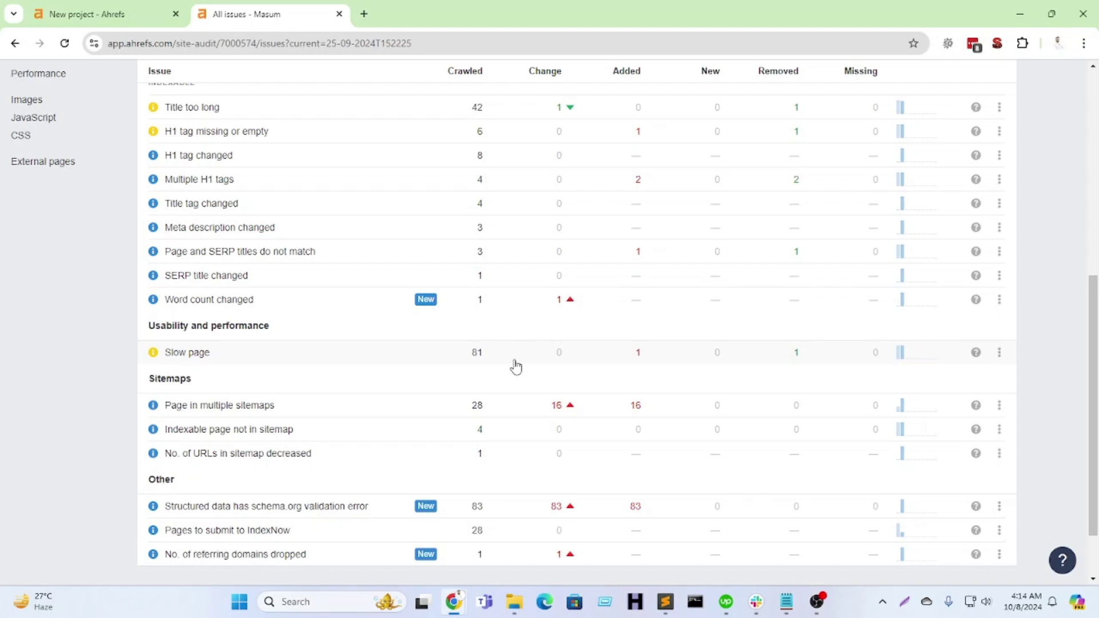
pyautogui.scroll(-2, 516, 367)
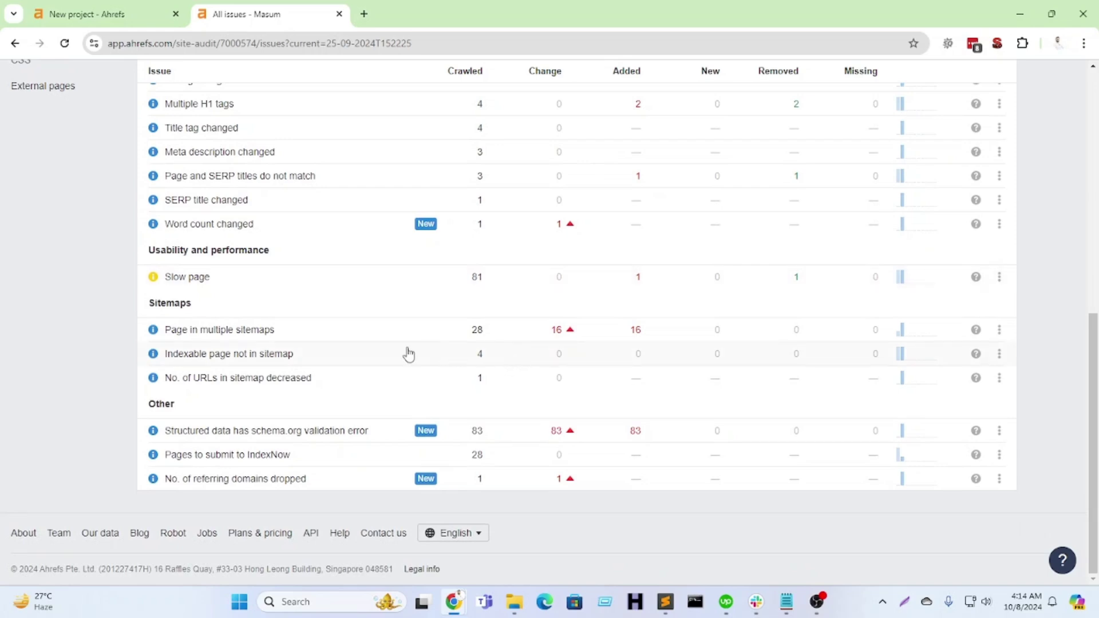
pyautogui.scroll(5, 441, 329)
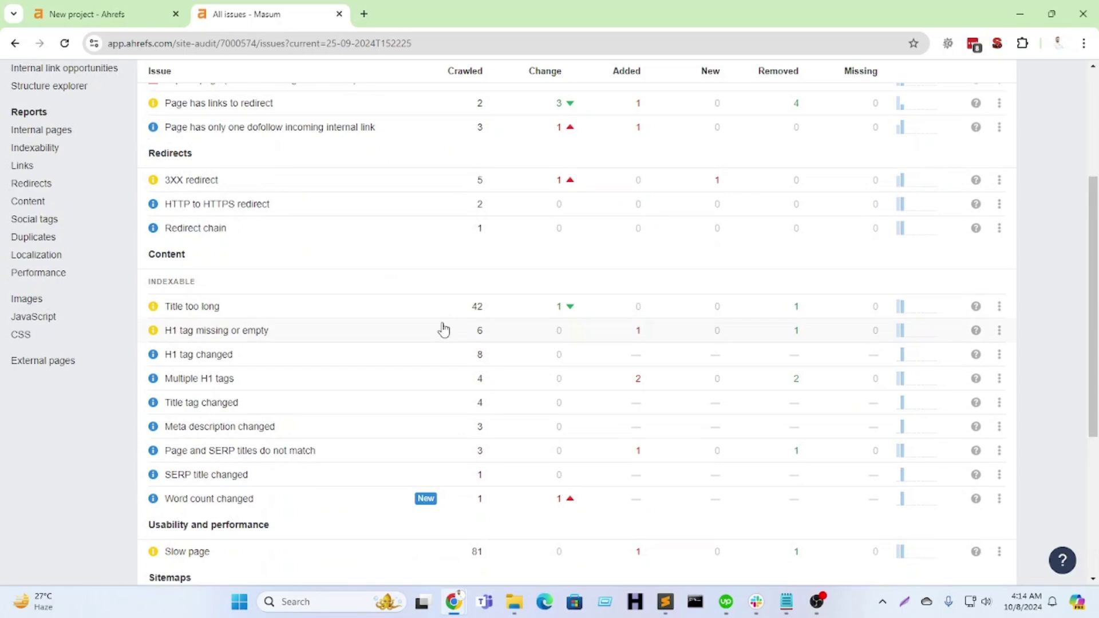
pyautogui.scroll(4, 441, 329)
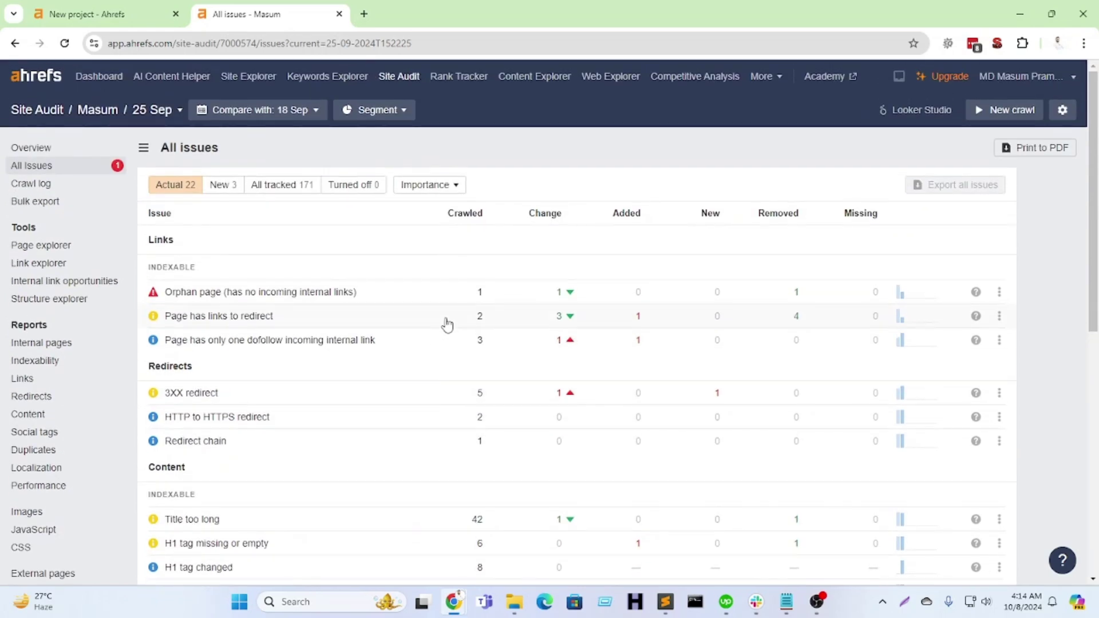